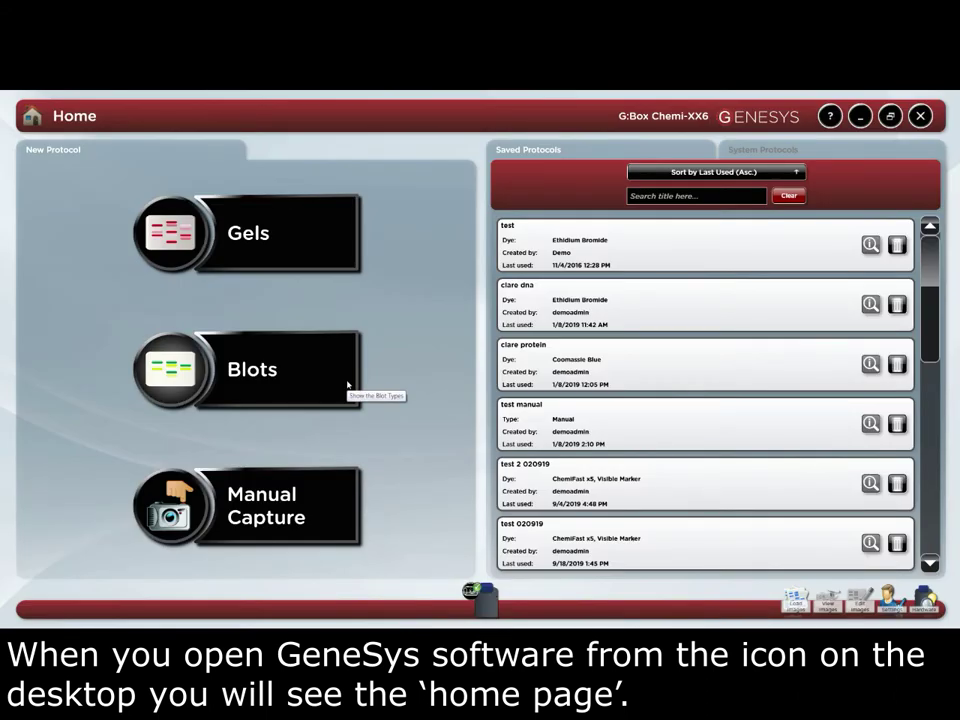
Choose Gels > Visible Protein Gel with the Hoefer gel (18x8cm) sample size
click(339, 246)
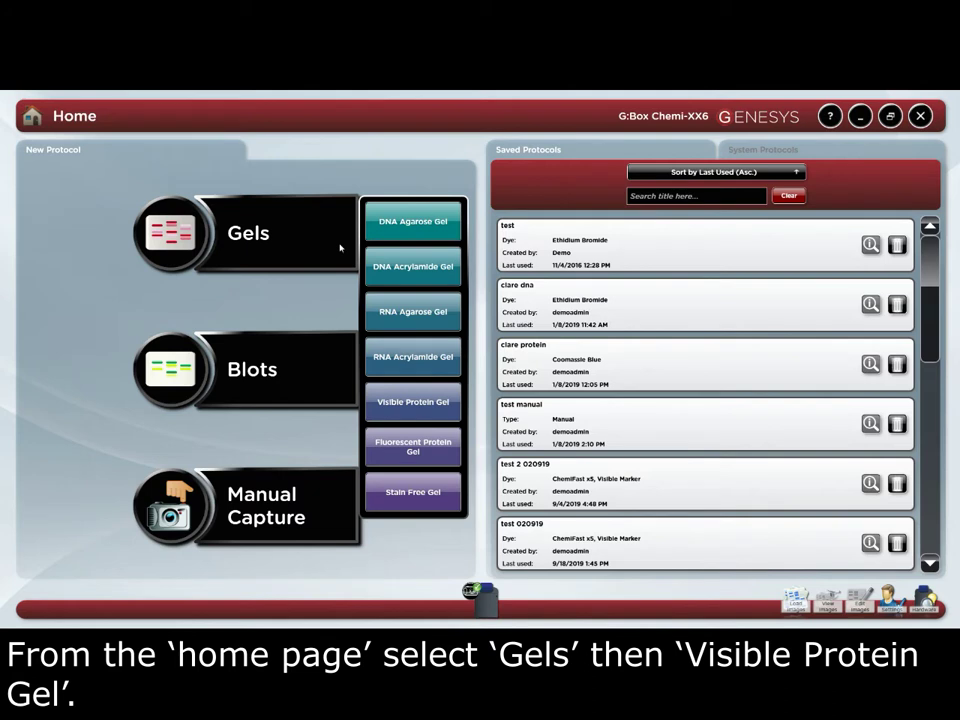
click(410, 408)
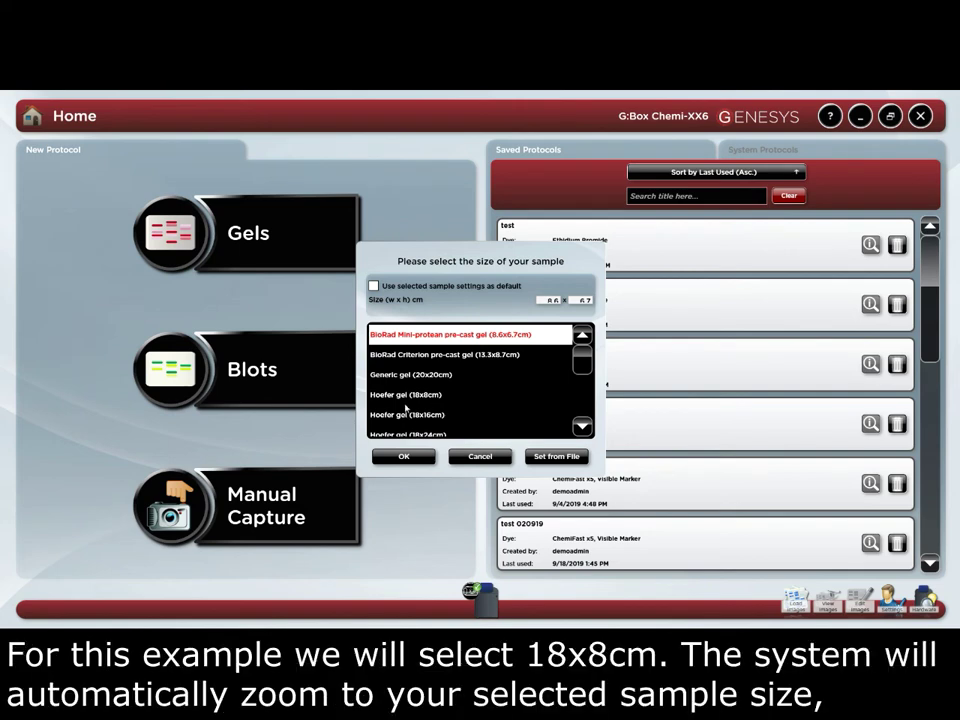
click(411, 396)
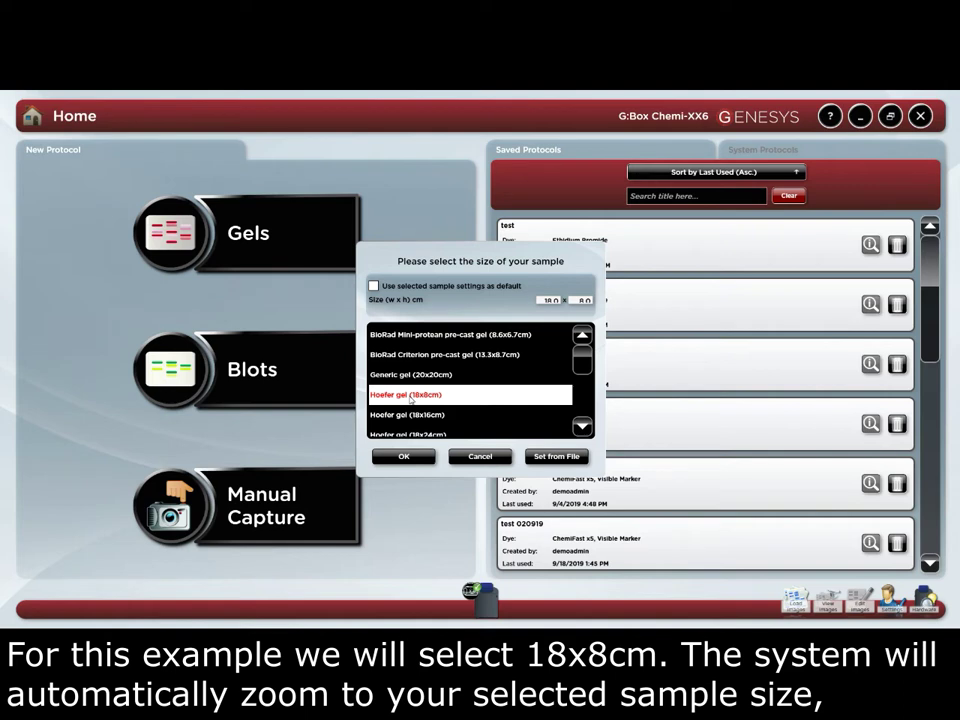
click(410, 457)
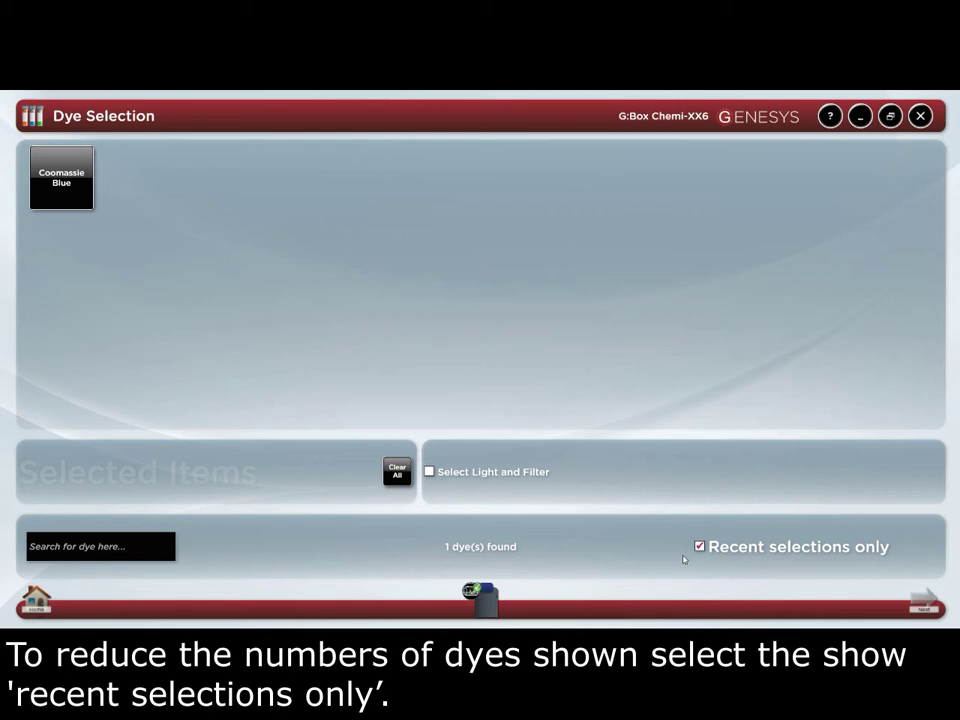
Select the Coomassie Blue dye and show all dyes, not only recent selections
click(51, 176)
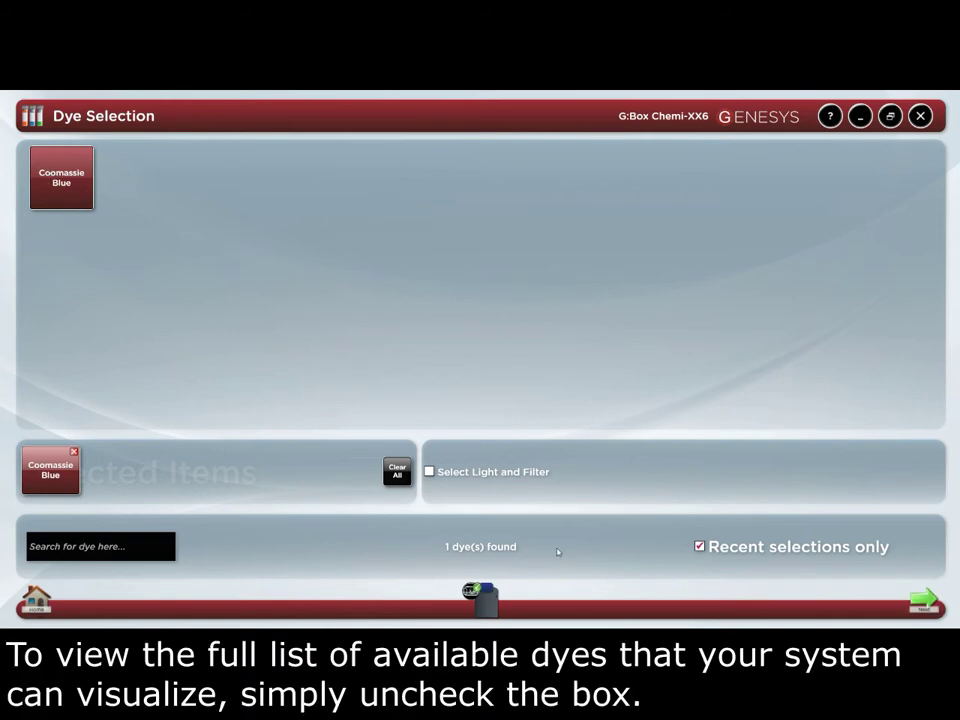
click(700, 547)
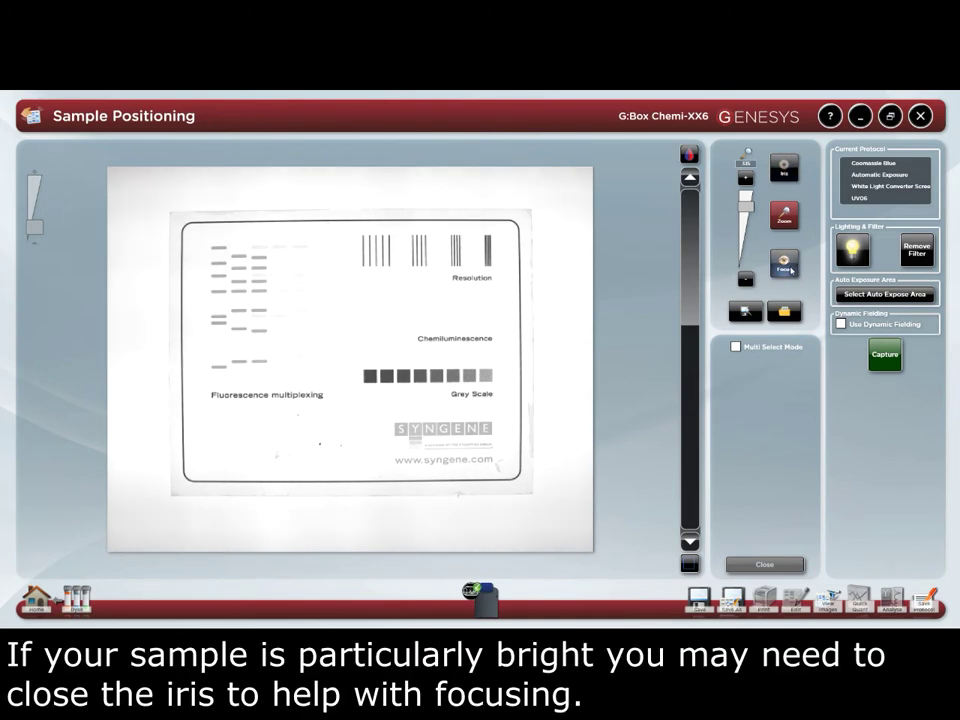
Close the iris slightly to dim the live preview, then adjust the focus
click(784, 168)
drag(746, 200, 748, 216)
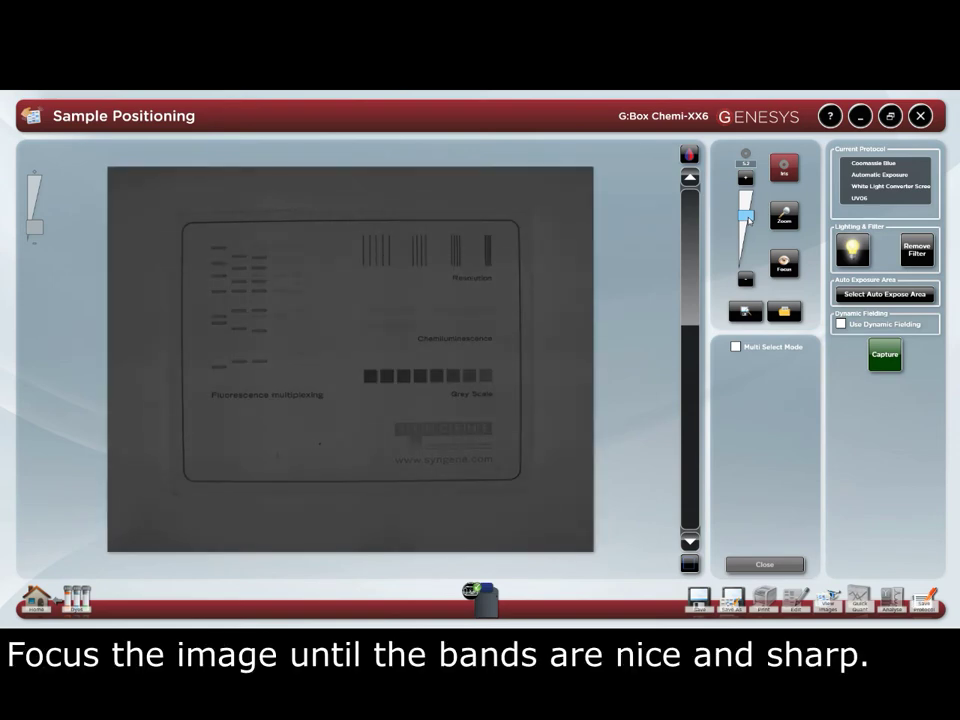
click(785, 263)
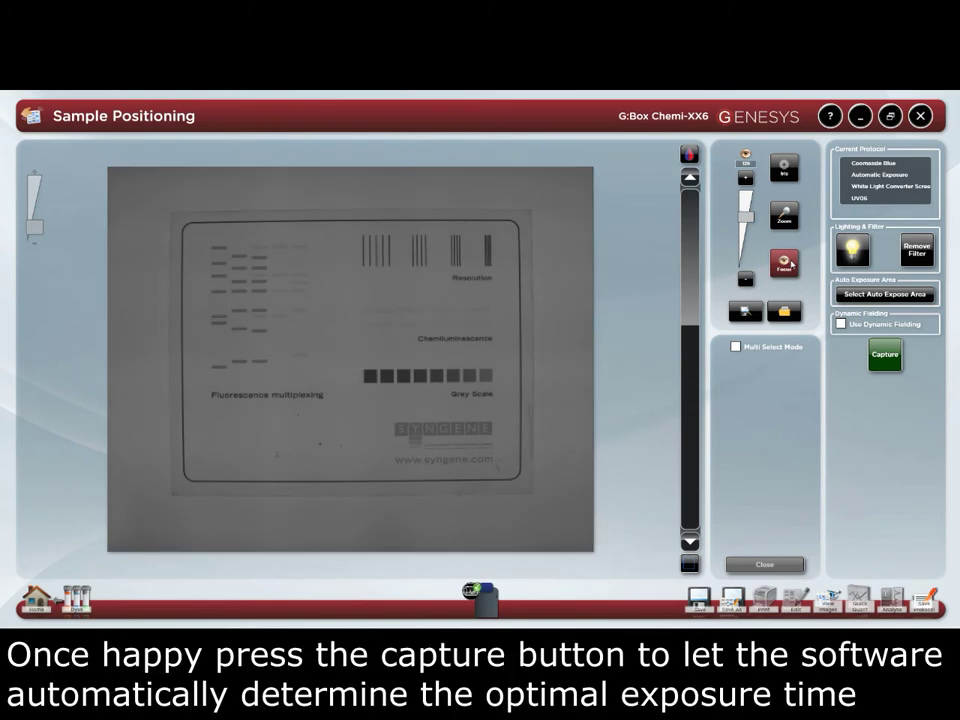
Capture auto-exposed image1 of the test target, declining to save the protocol
click(895, 360)
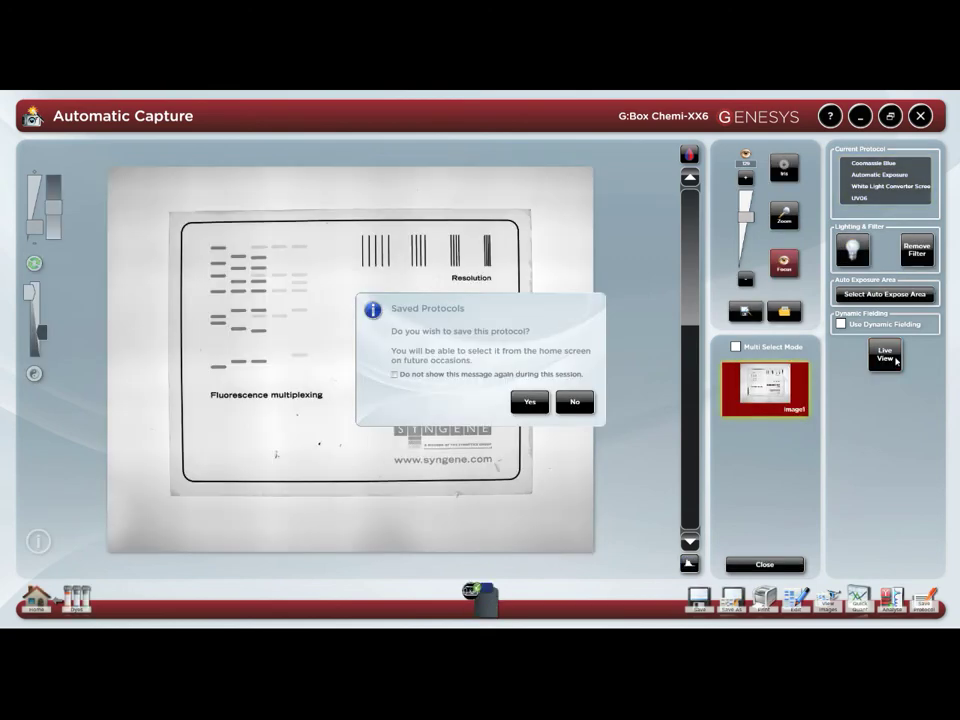
click(575, 402)
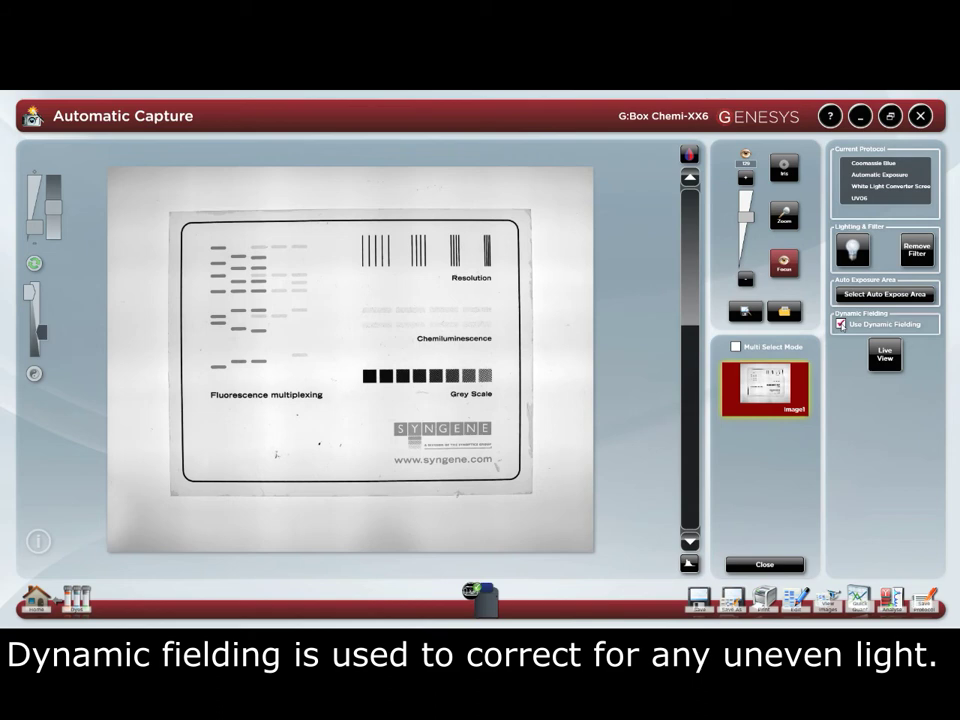
Capture image2 with dynamic fielding from the white light panel, declining to save the protocol
click(897, 364)
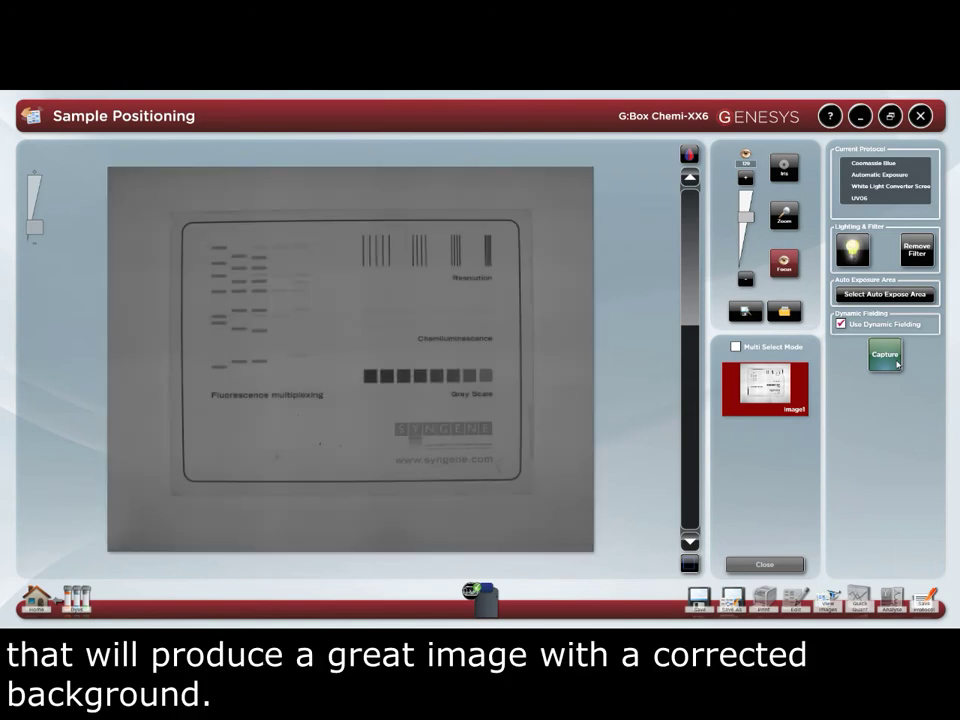
click(886, 355)
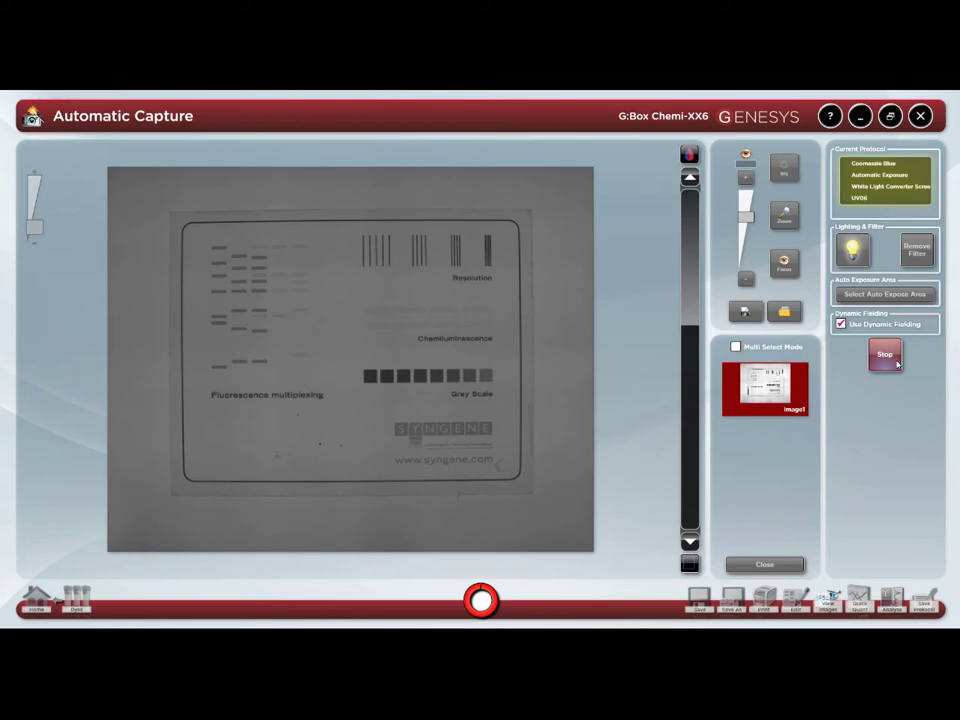
click(540, 382)
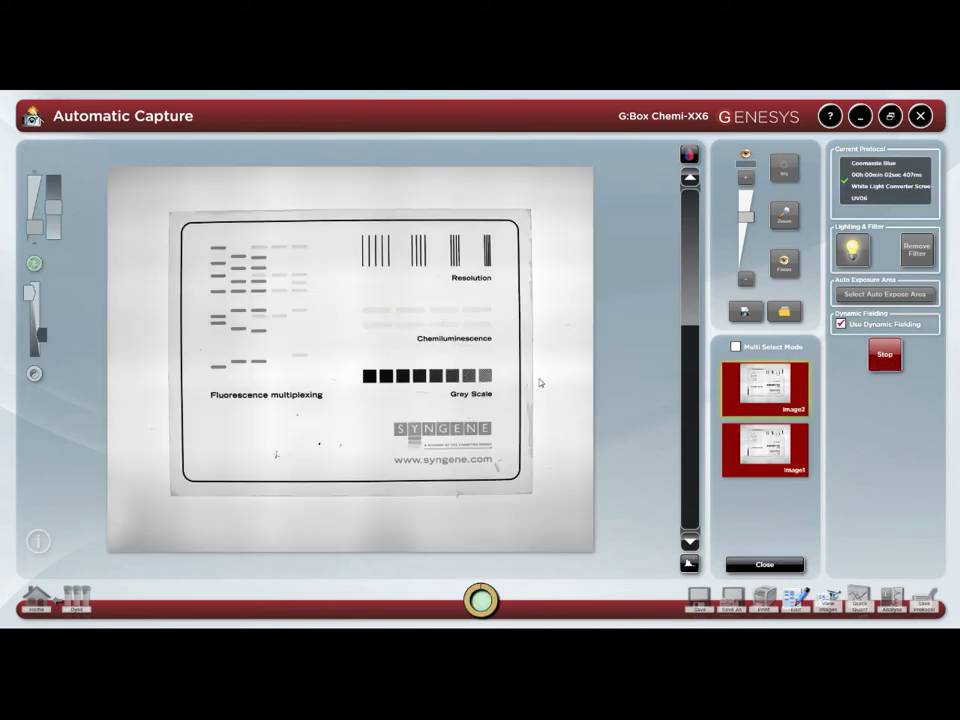
click(537, 391)
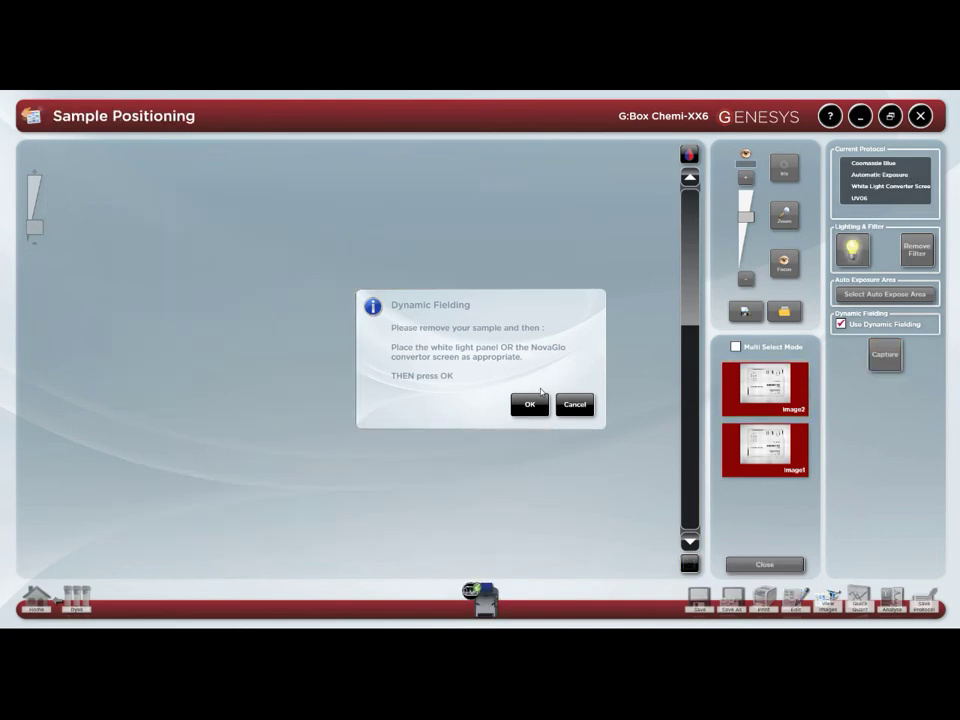
click(538, 403)
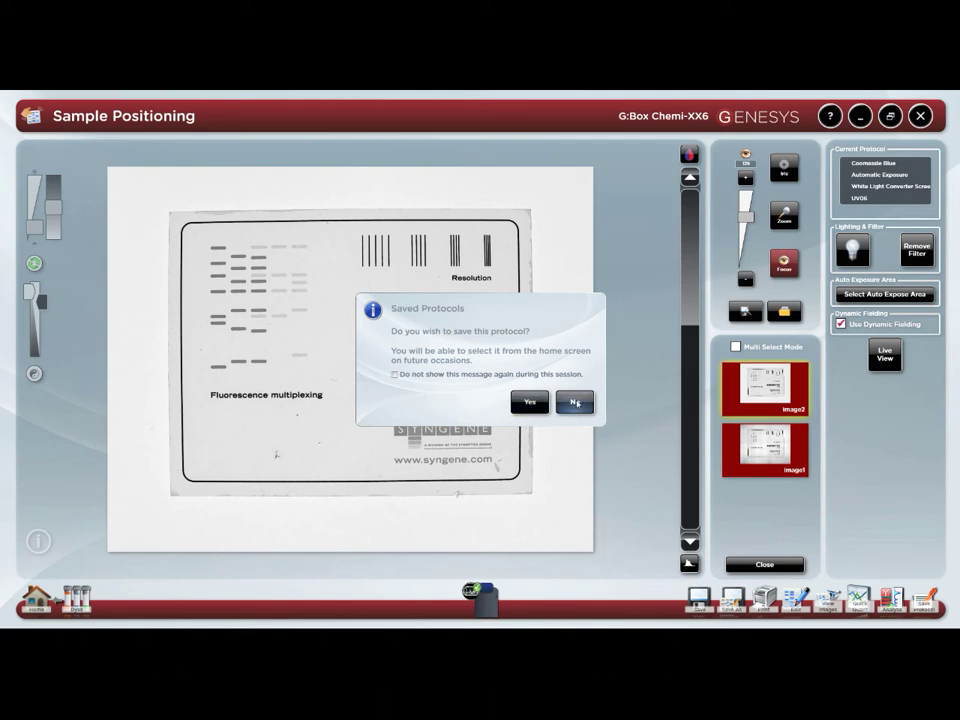
click(575, 403)
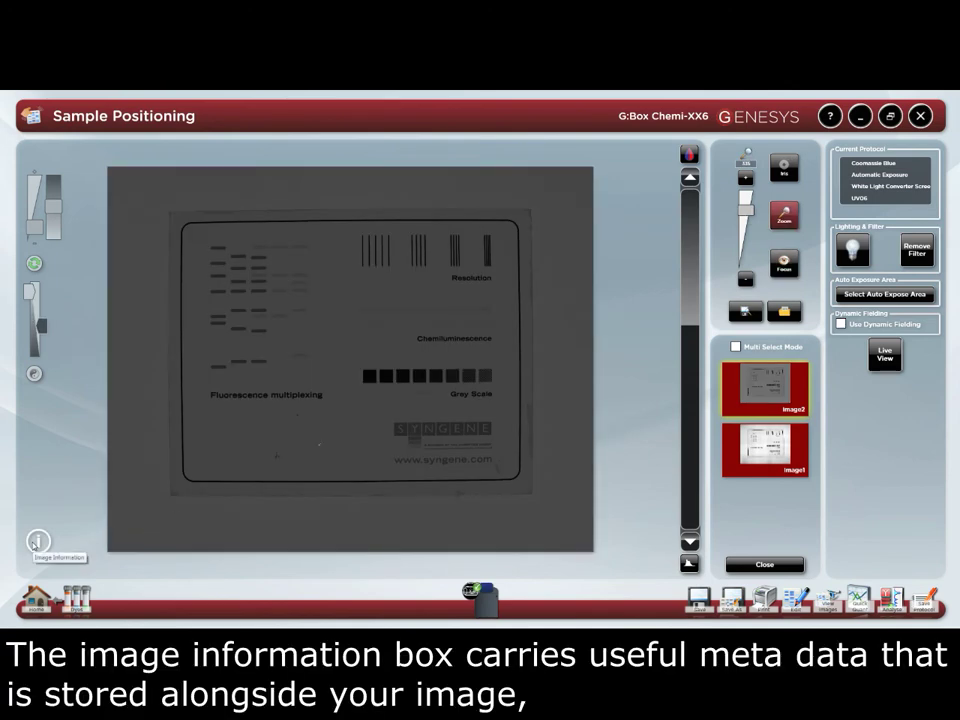
Show image2's metadata, cancel the blank notes prompt, and display its histogram
click(38, 541)
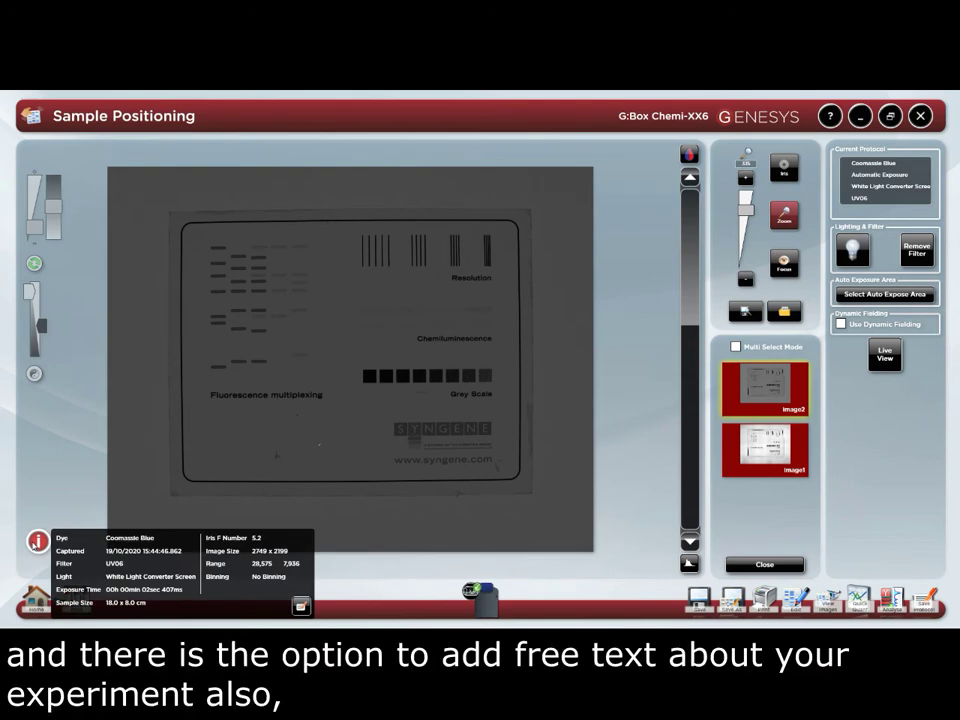
click(300, 606)
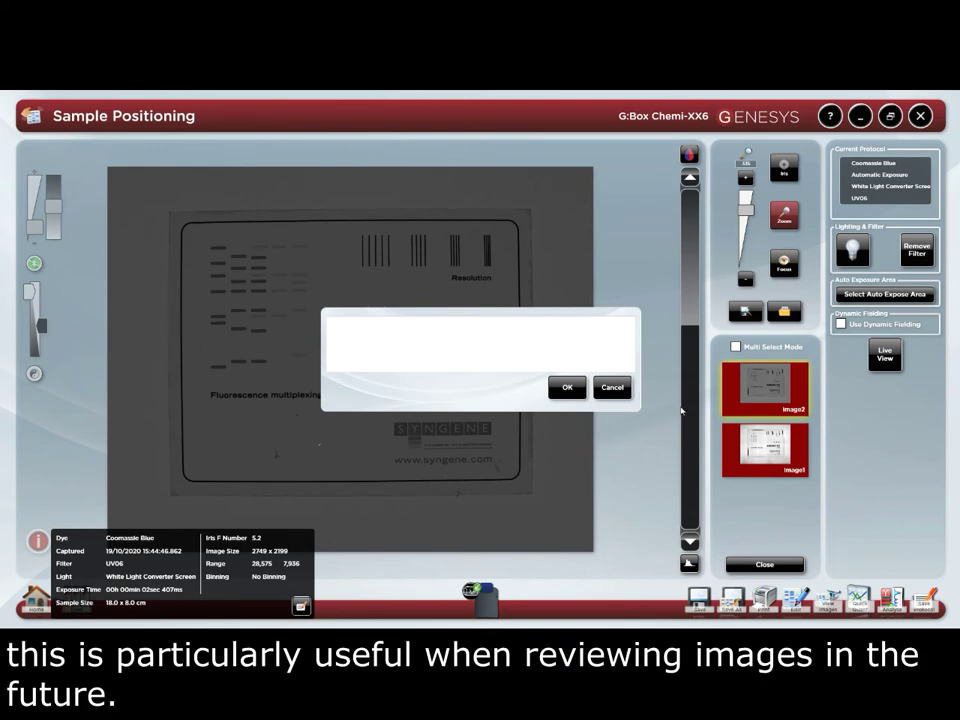
click(613, 387)
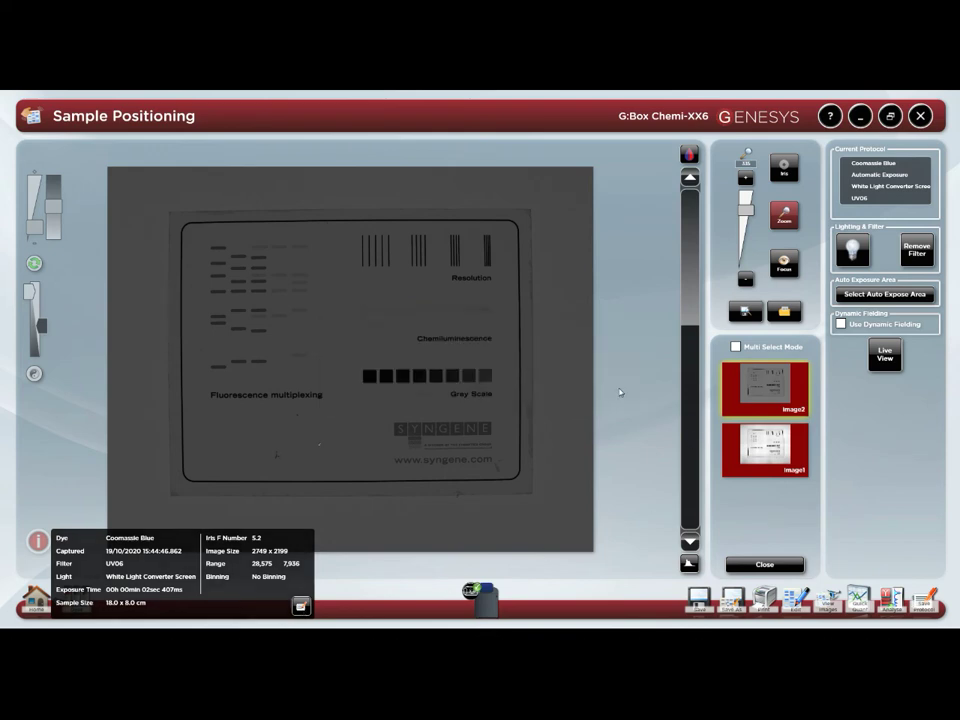
click(689, 563)
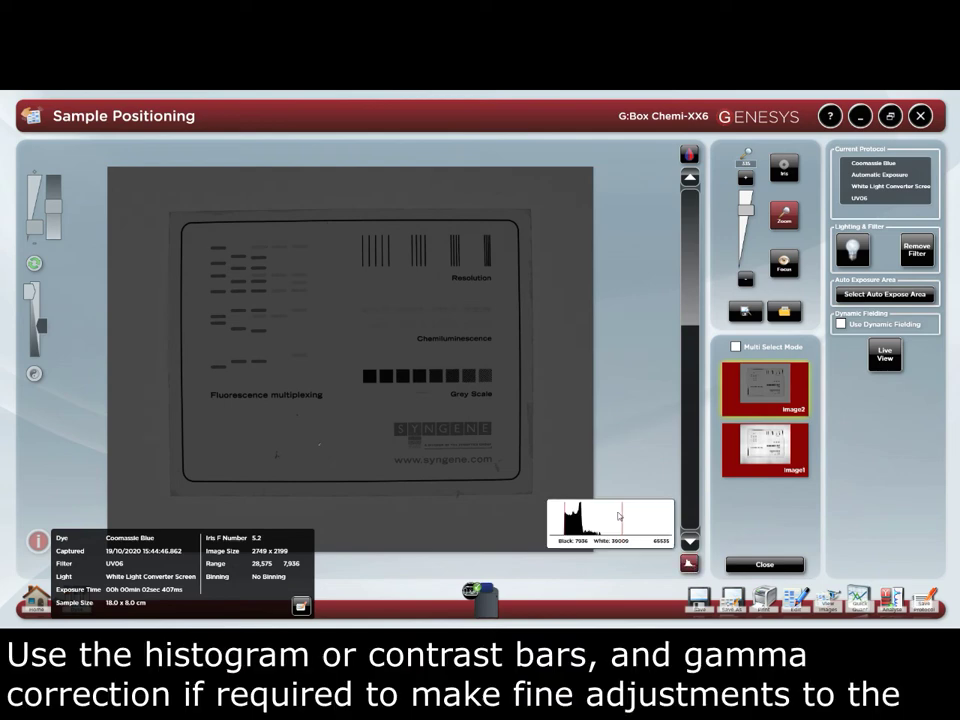
Lower the white level to 24542 and fine-tune the contrast sliders for a white background
drag(618, 516, 581, 514)
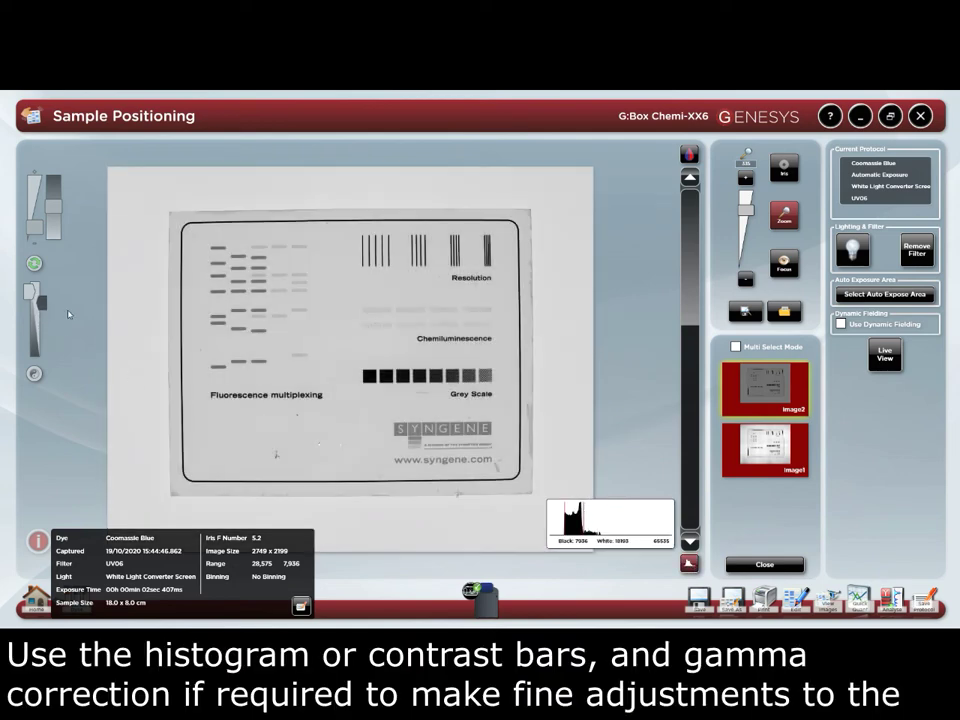
mouse_move(40, 302)
mouse_down()
mouse_move(40, 326)
mouse_move(41, 312)
mouse_up()
click(52, 200)
drag(52, 200, 52, 211)
click(51, 211)
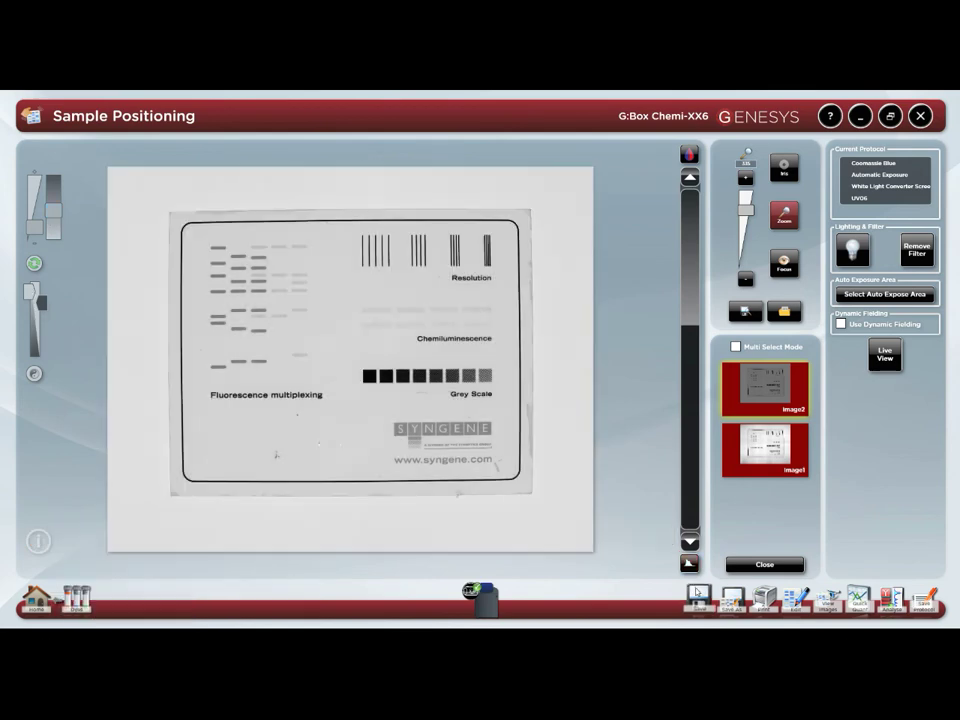
Save the adjusted image as image2.sgd in the Documents library
click(697, 597)
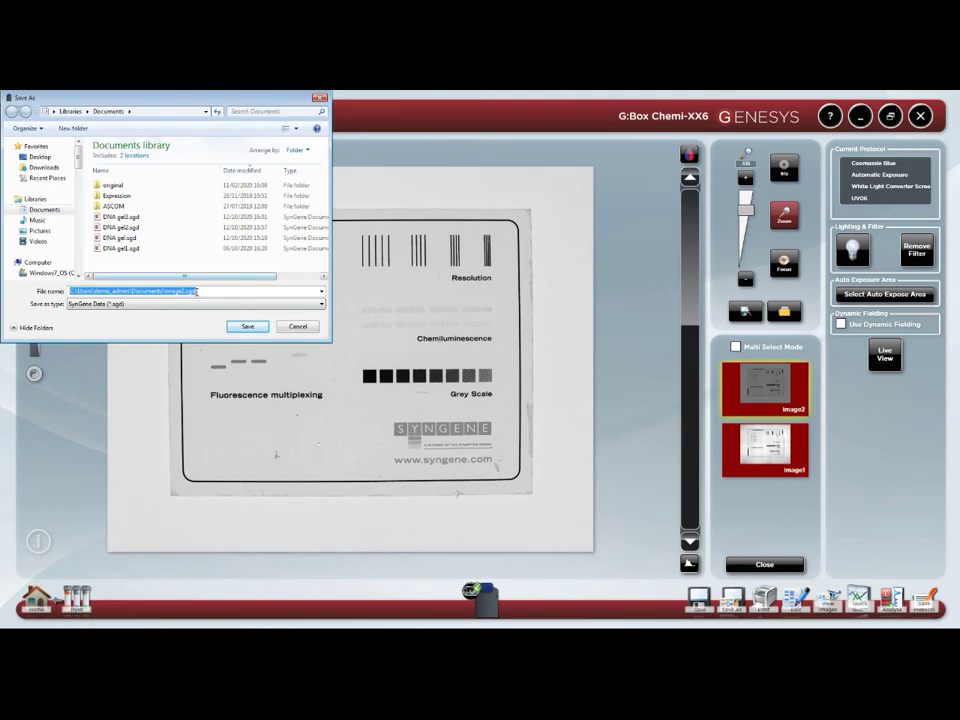
click(197, 291)
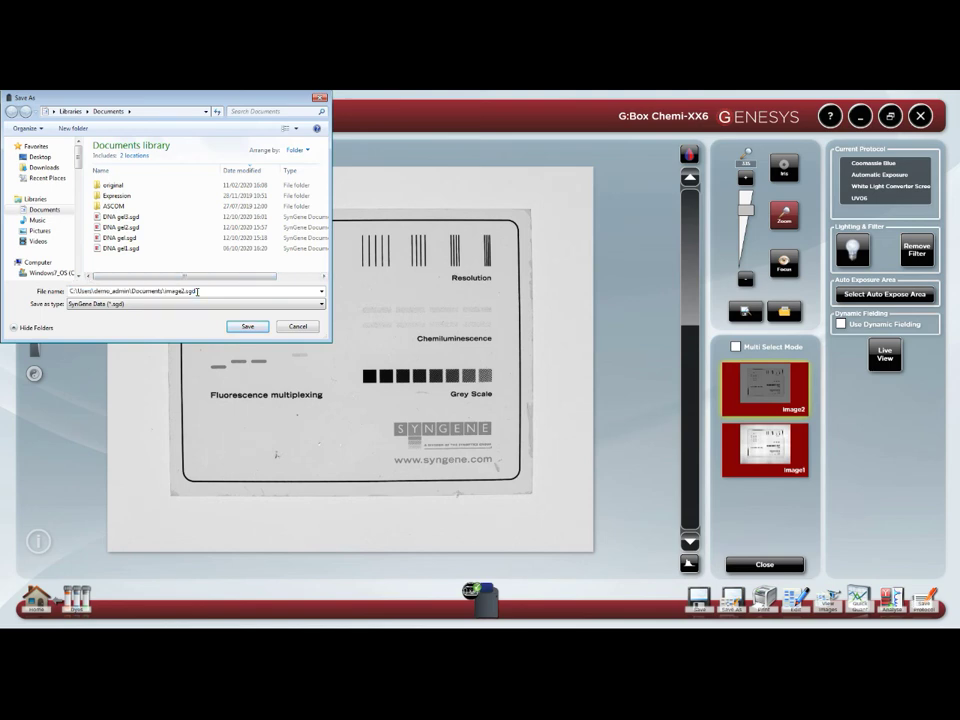
click(264, 329)
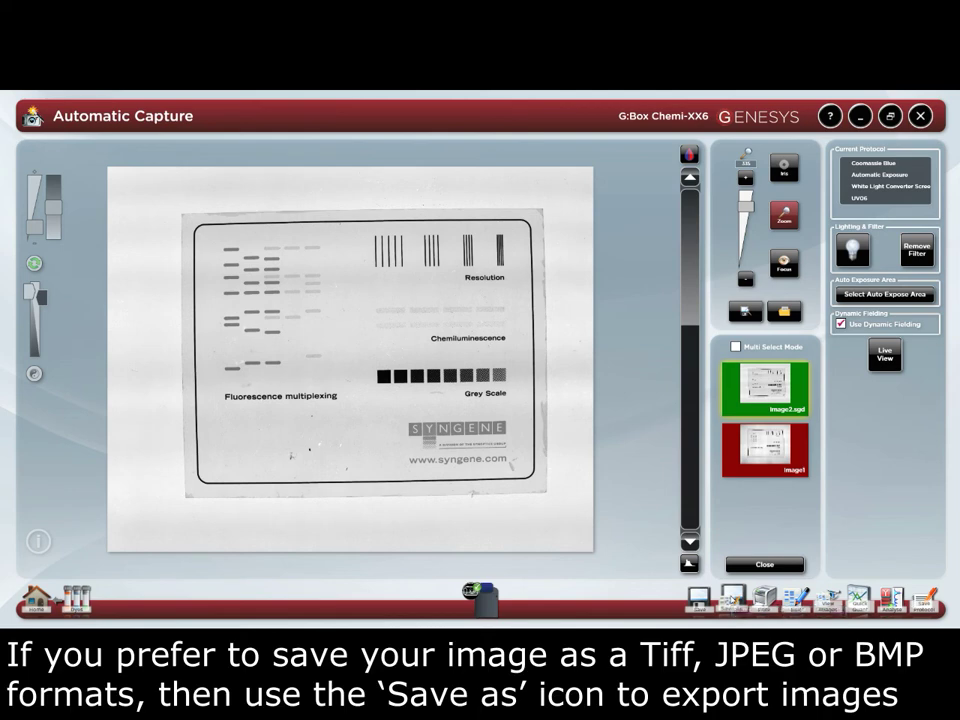
Export image2.sgd as displayed, keeping TIFF, 8 bits and 96 dpi
click(734, 598)
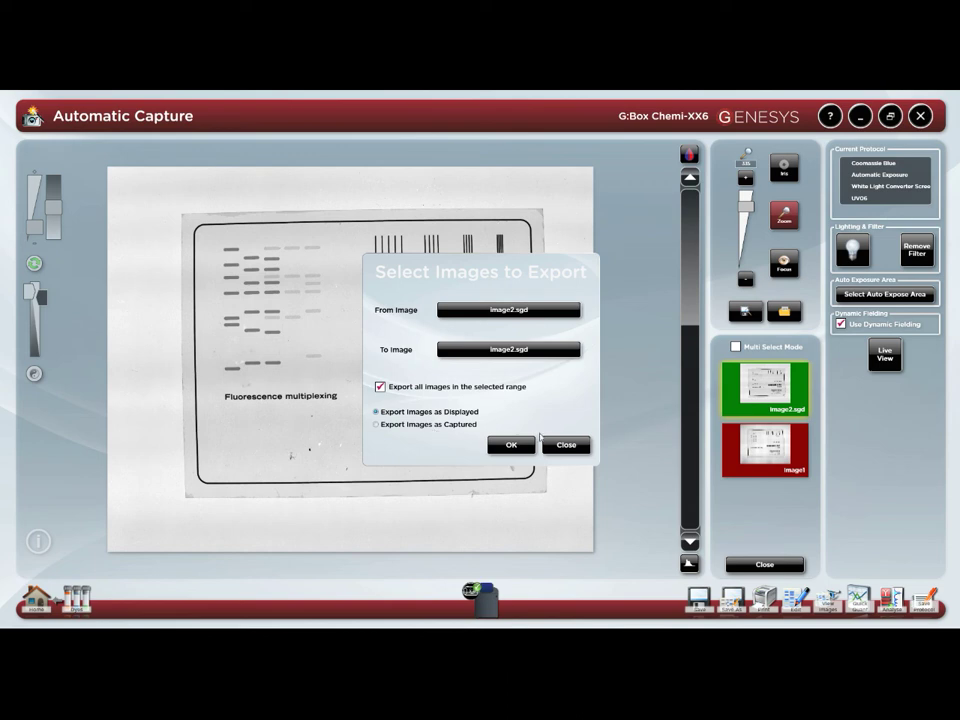
click(511, 445)
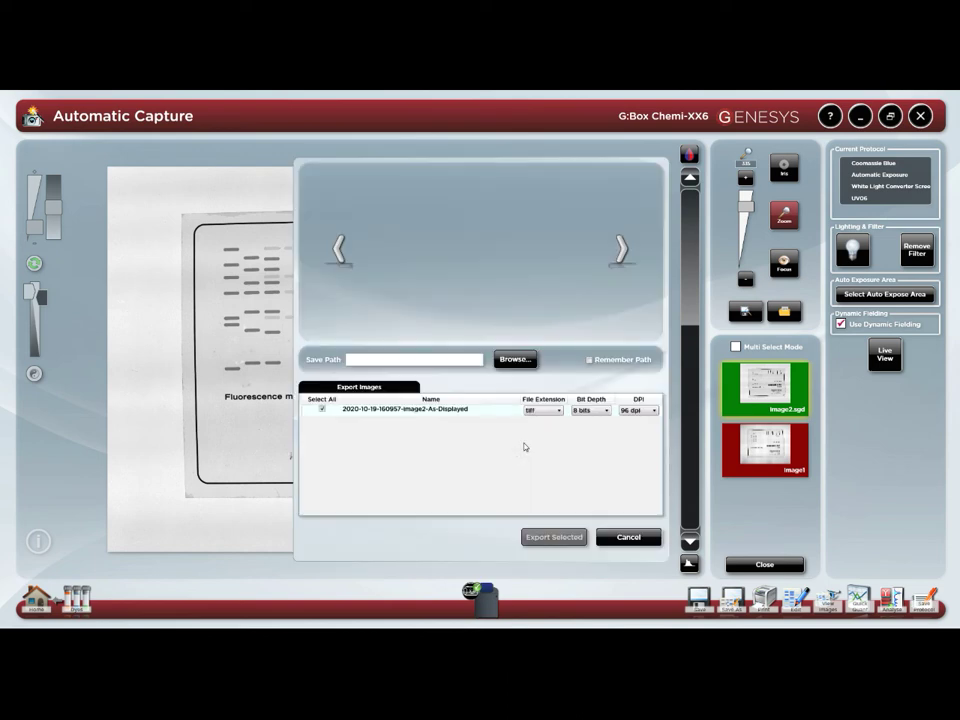
click(636, 410)
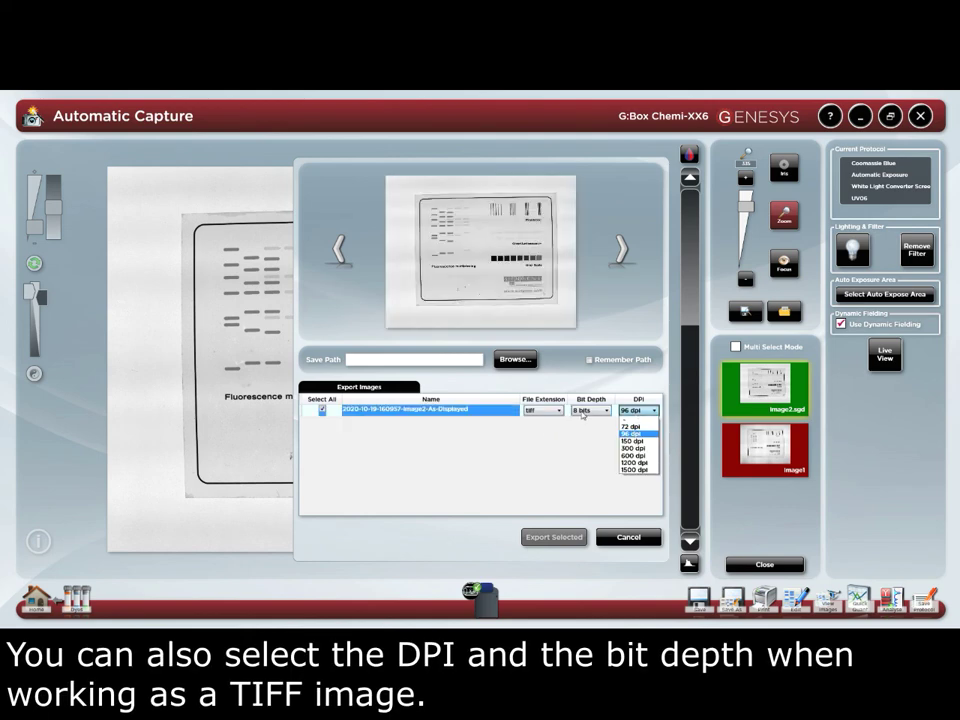
click(636, 412)
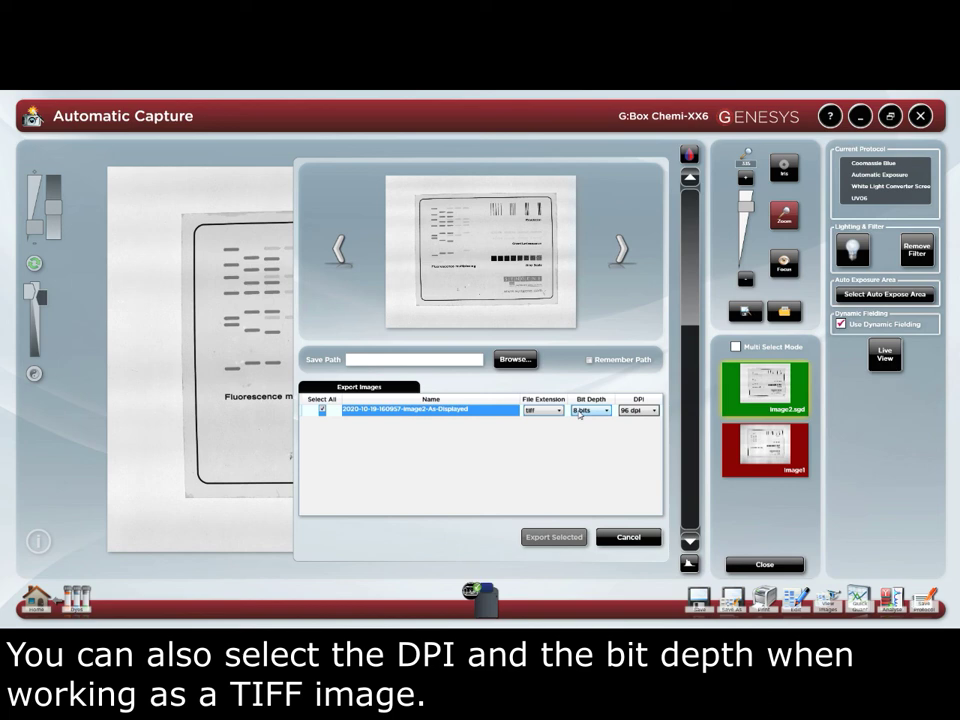
Export the TIFF to the Desktop and save the export report as a txt file
click(517, 360)
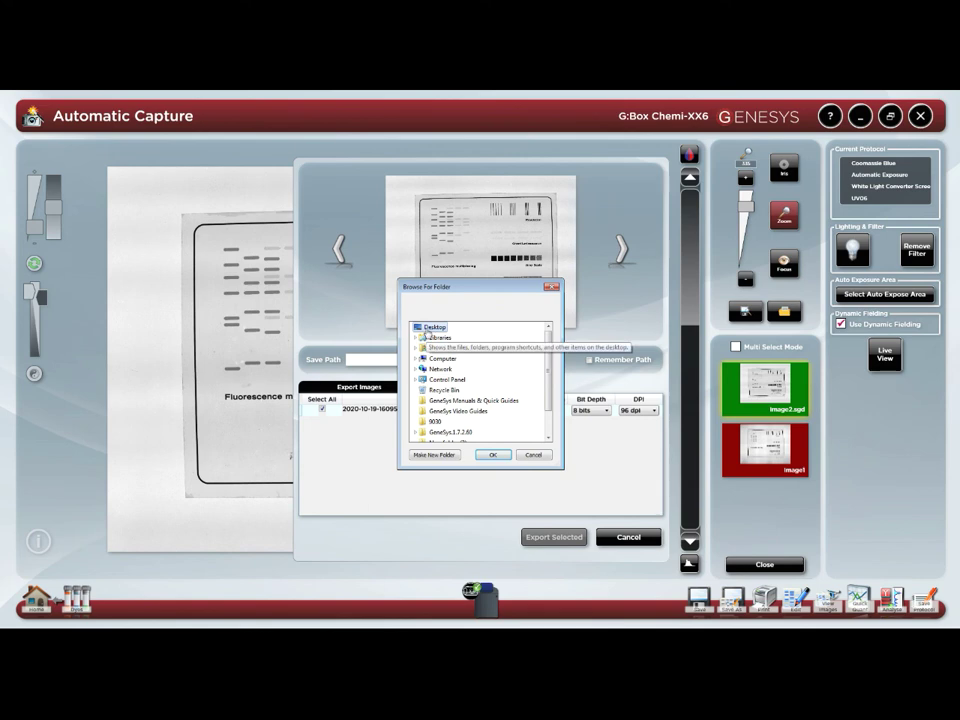
click(493, 453)
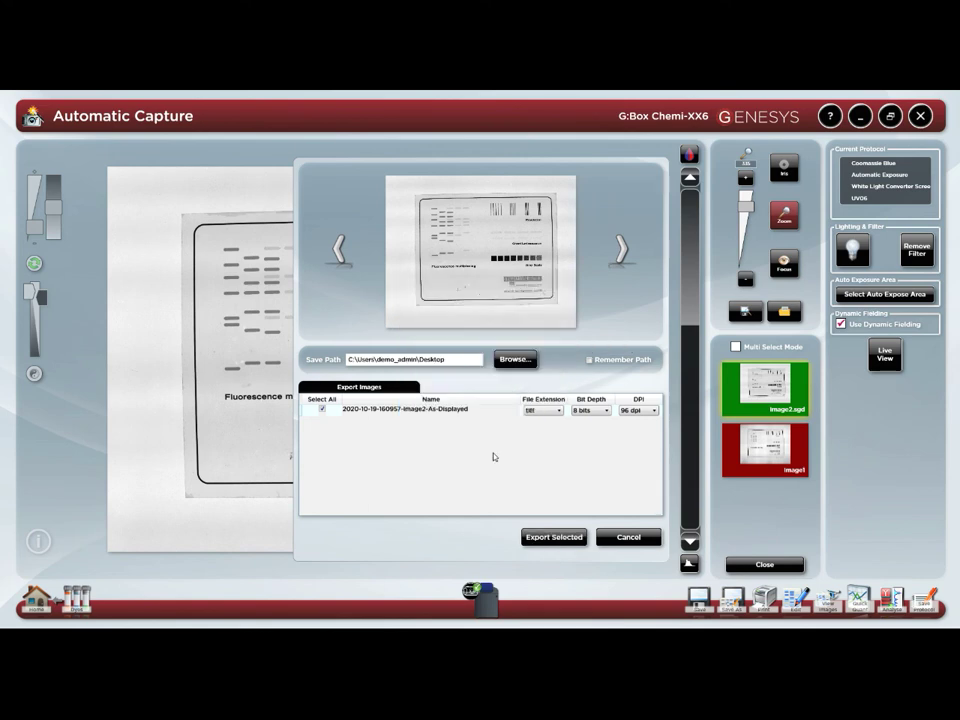
click(561, 538)
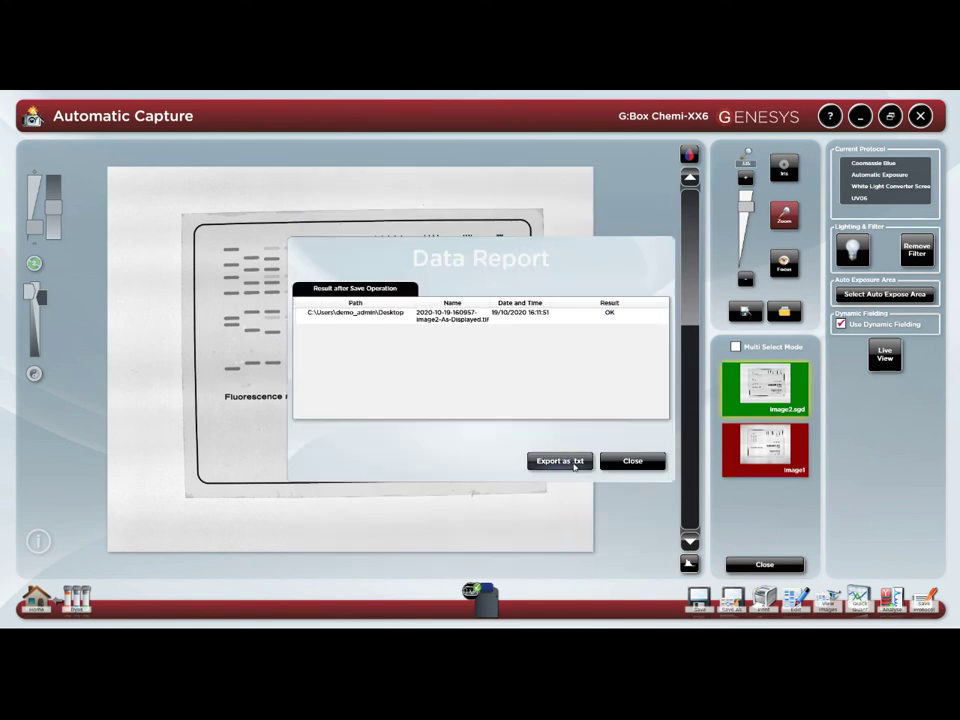
click(572, 462)
click(546, 474)
click(626, 461)
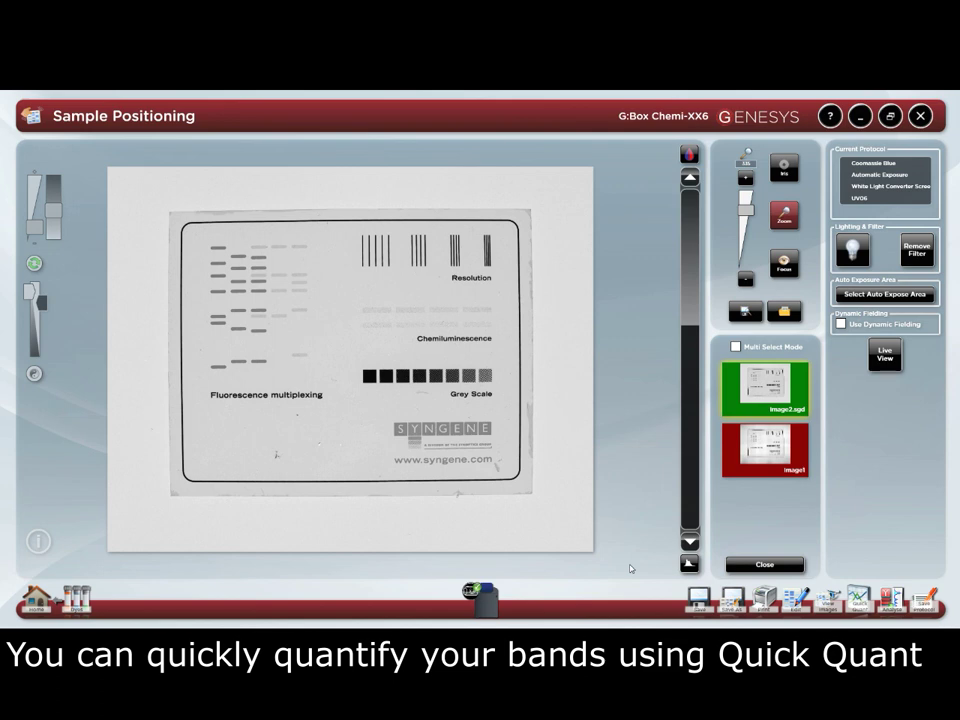
Open image2.sgd in Image Edit and send it to GeneTools for analysis
click(858, 598)
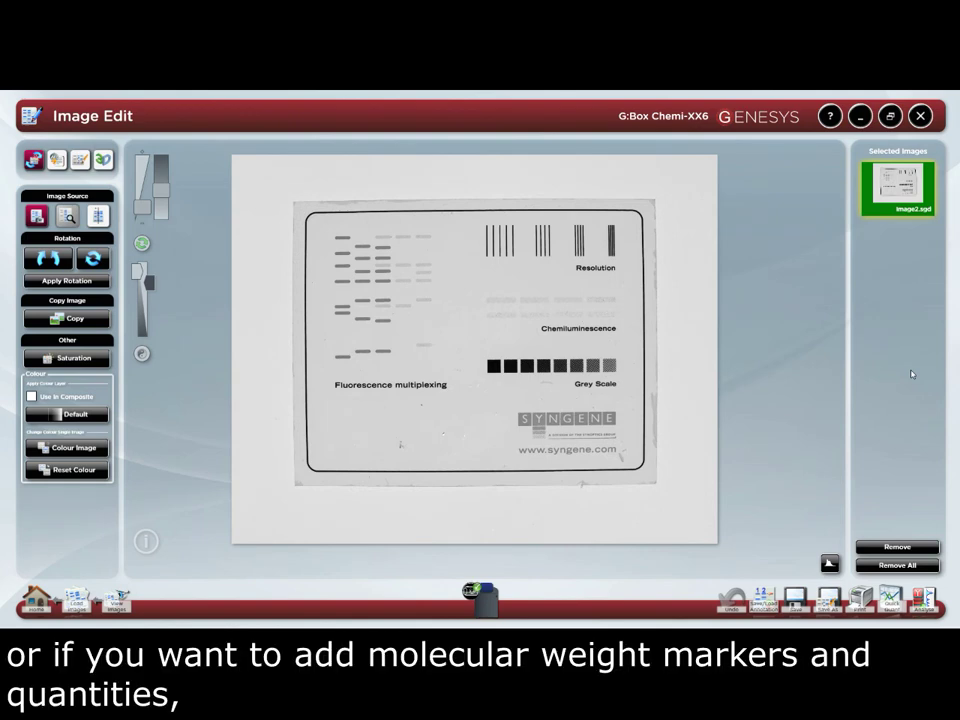
click(921, 606)
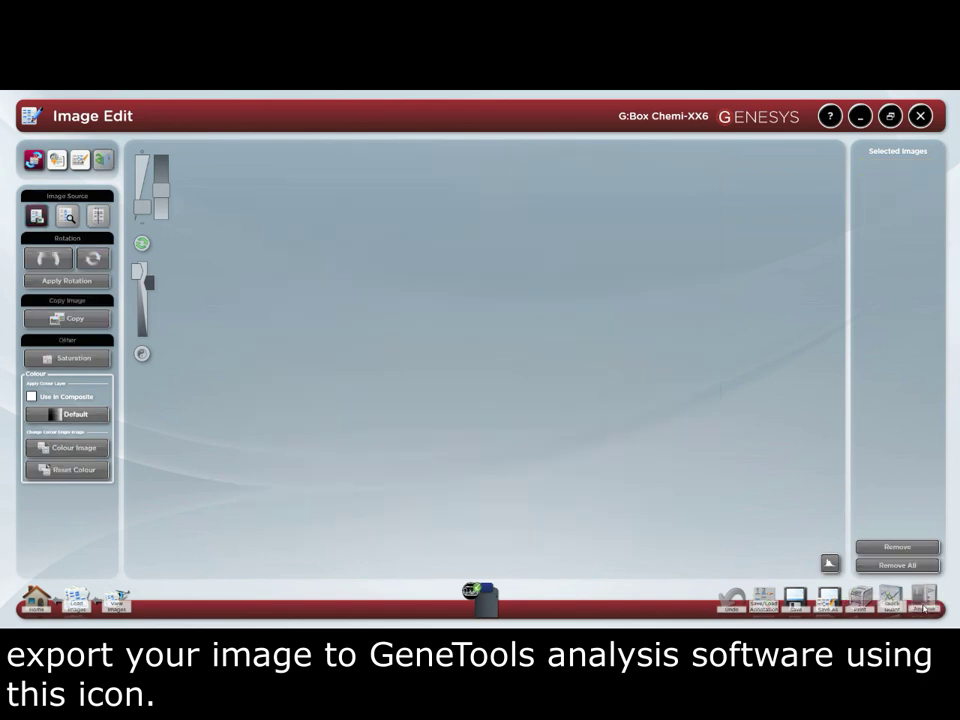